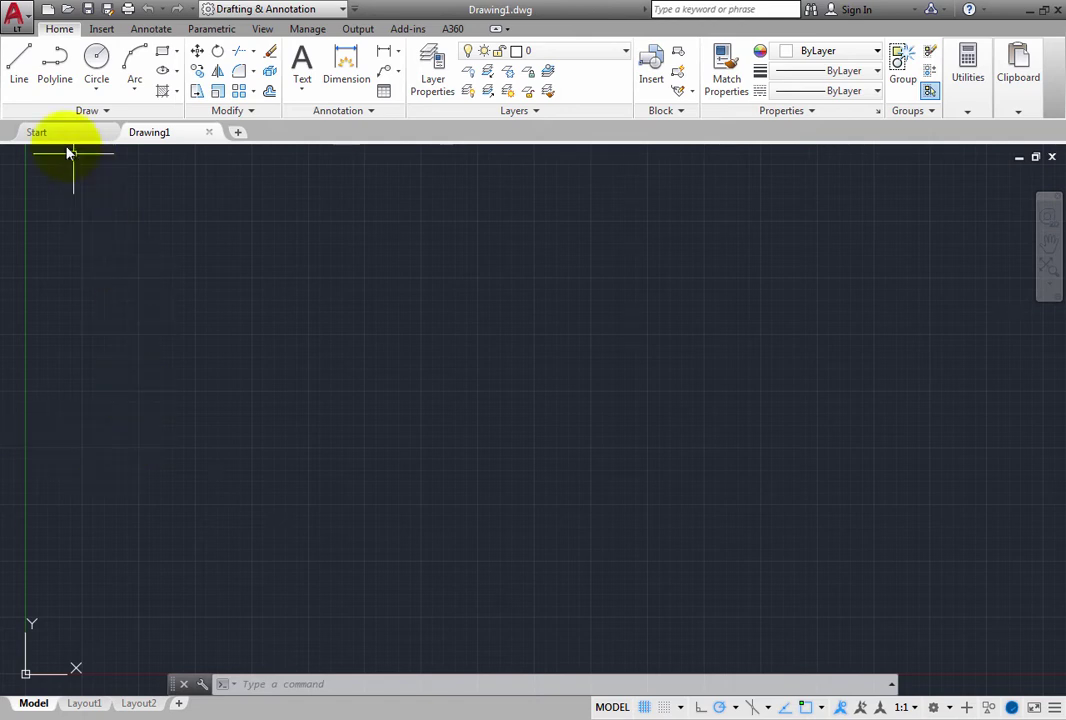
- Draw a single steep line about 14 units long, leaning slightly right, in the left part of the drawing area
left_click(18, 72)
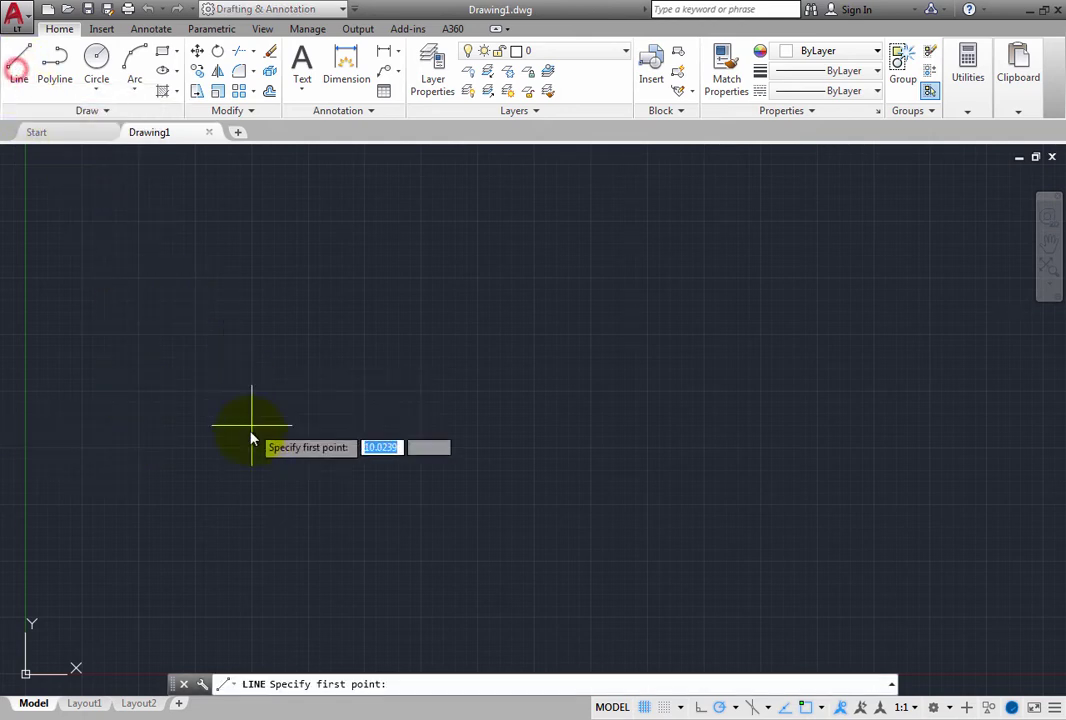
left_click(317, 575)
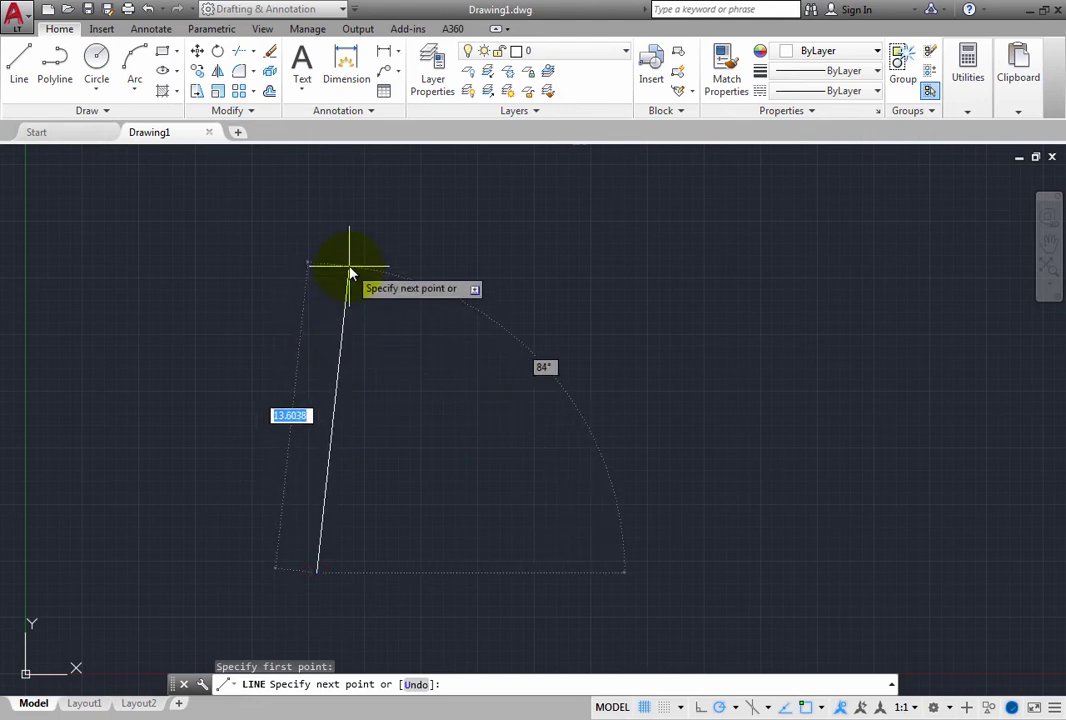
left_click(341, 262)
key("Return")
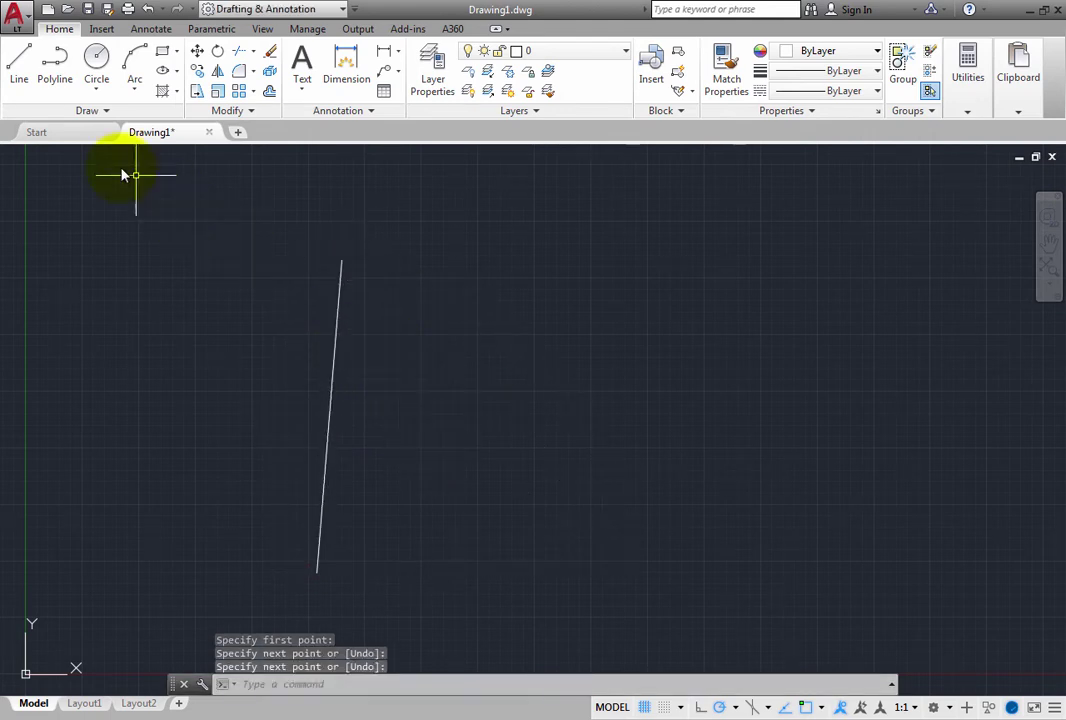
- Draw a closed four-sided shape of connected lines to the right of the steep line, with a slanted first side about 11.2 units long
left_click(18, 66)
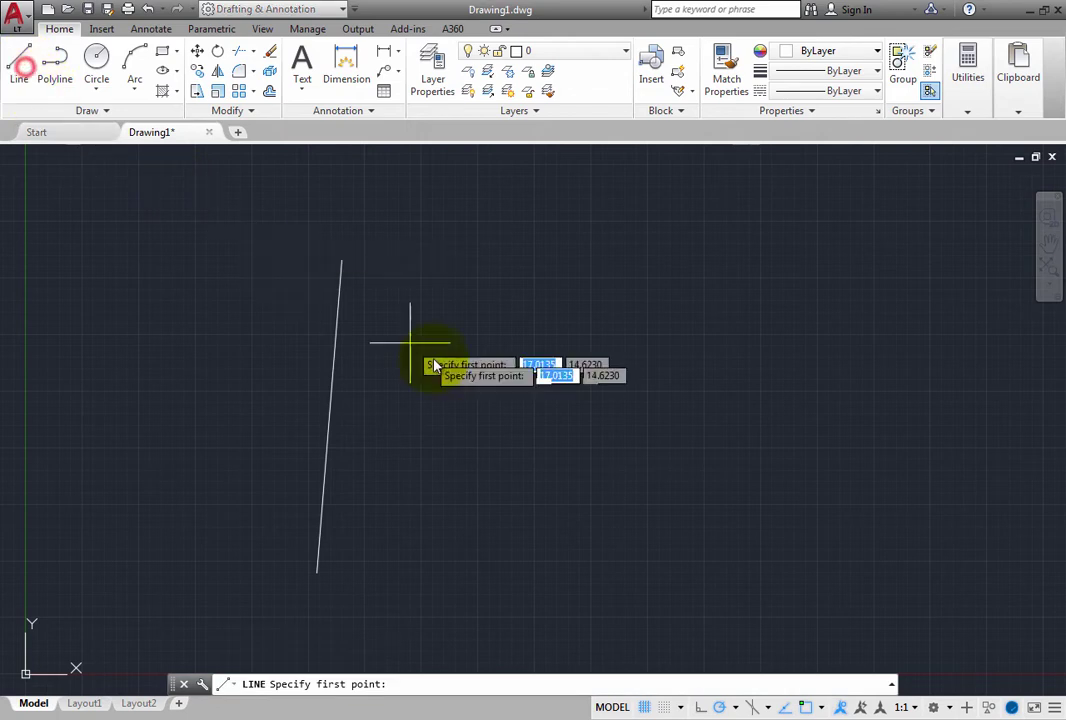
left_click(445, 555)
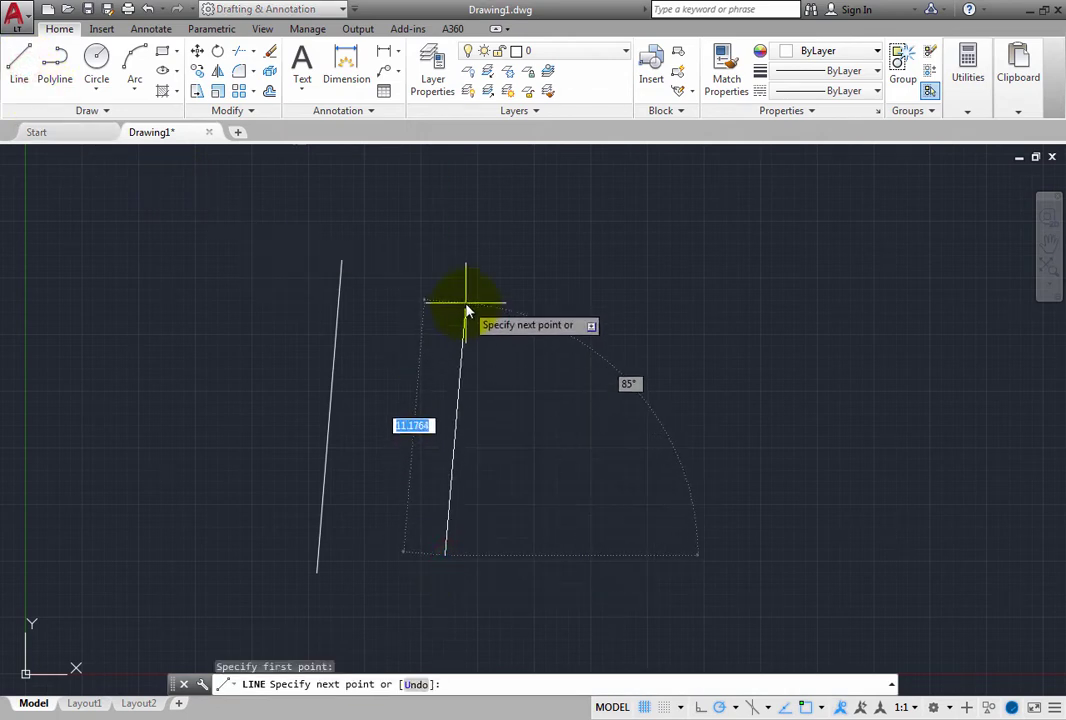
left_click(465, 302)
left_click(637, 302)
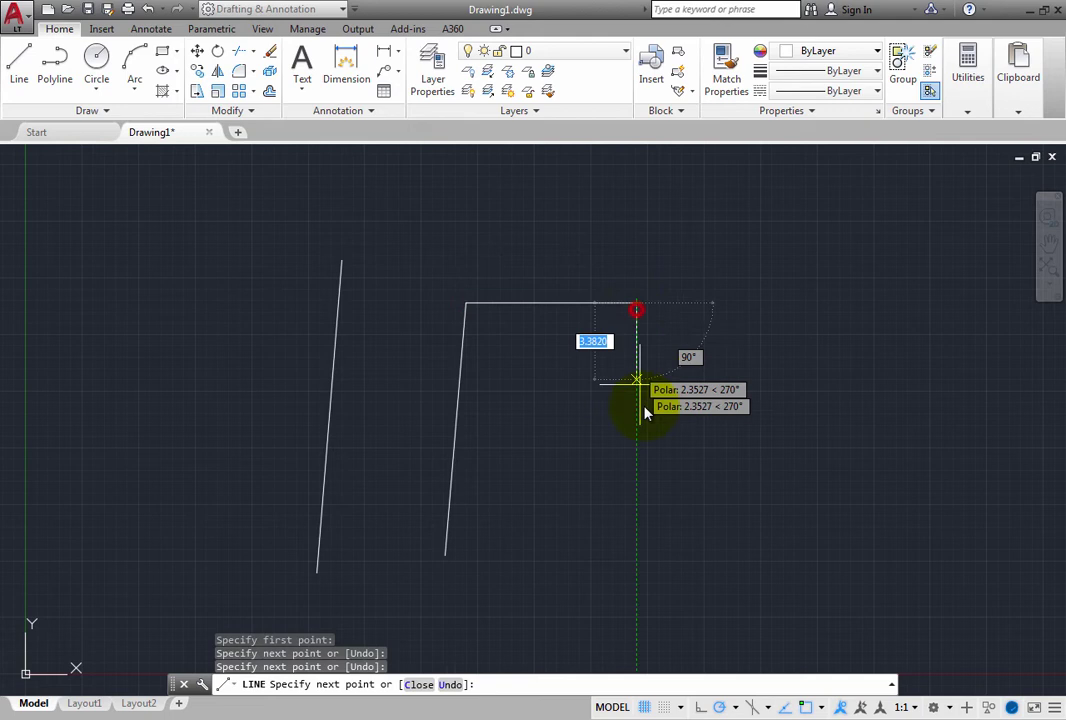
left_click(612, 564)
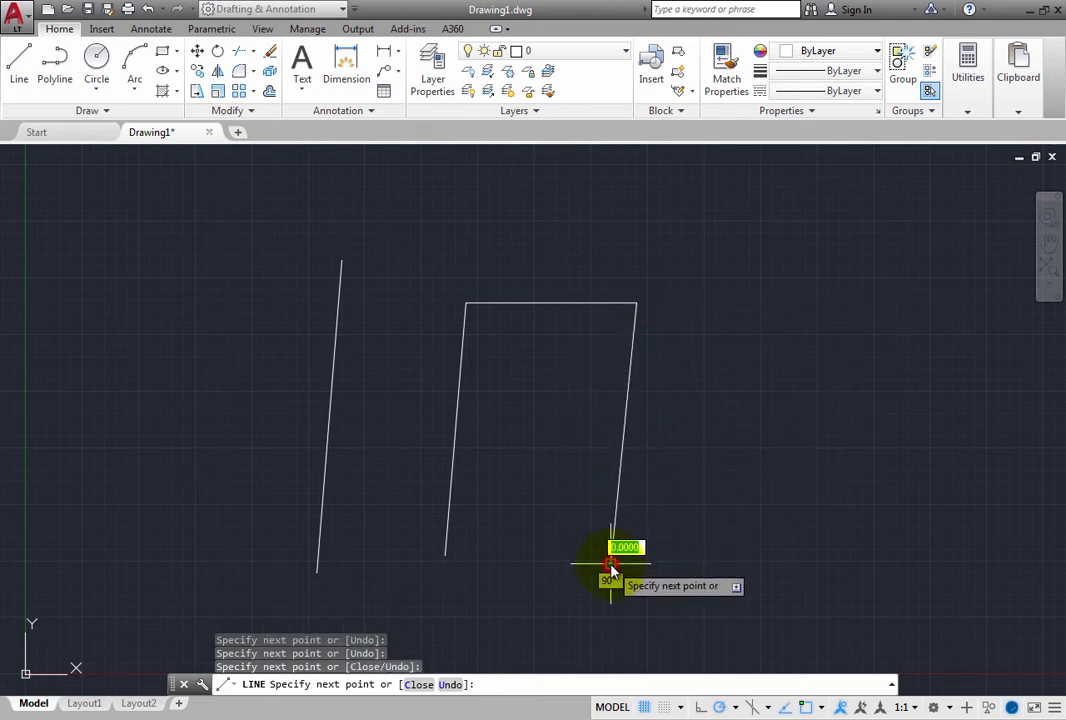
right_click(612, 566)
left_click(651, 423)
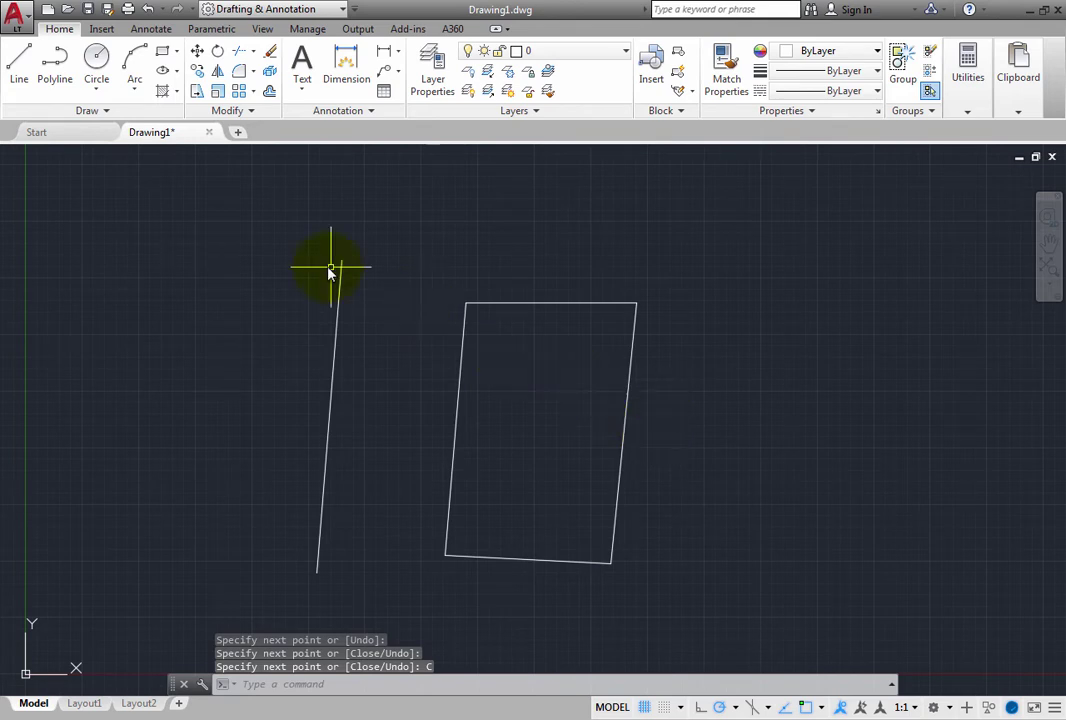
- Draw a small rectangle by two opposite corners to the right of the four-sided line shape
left_click(162, 52)
left_click(675, 347)
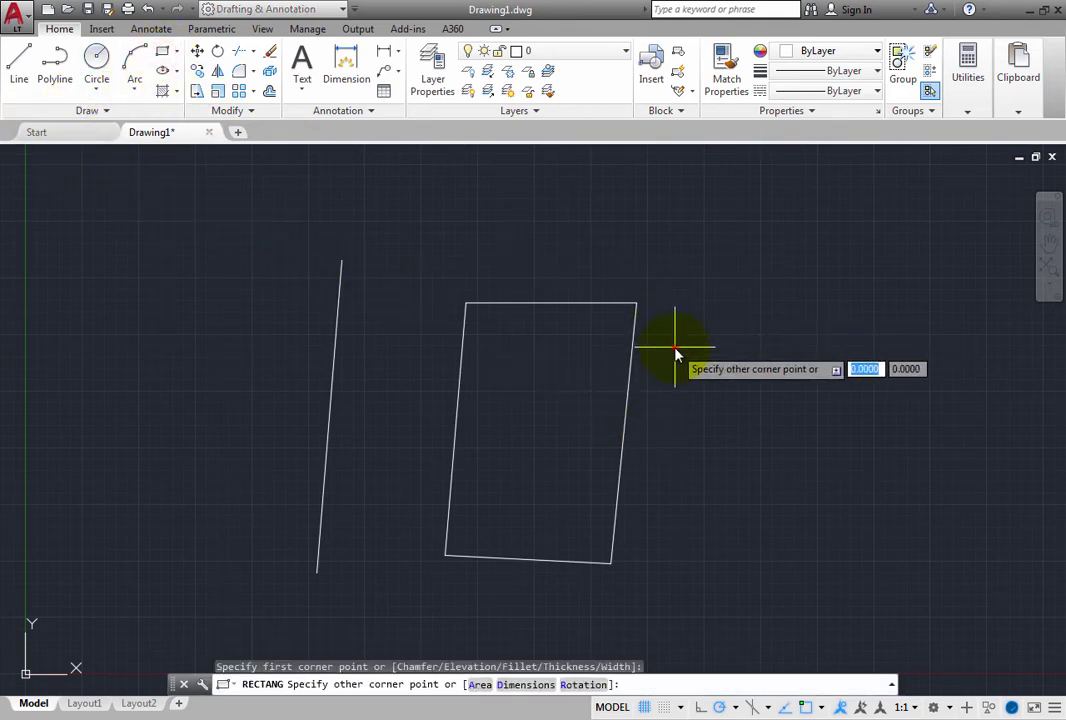
left_click(821, 458)
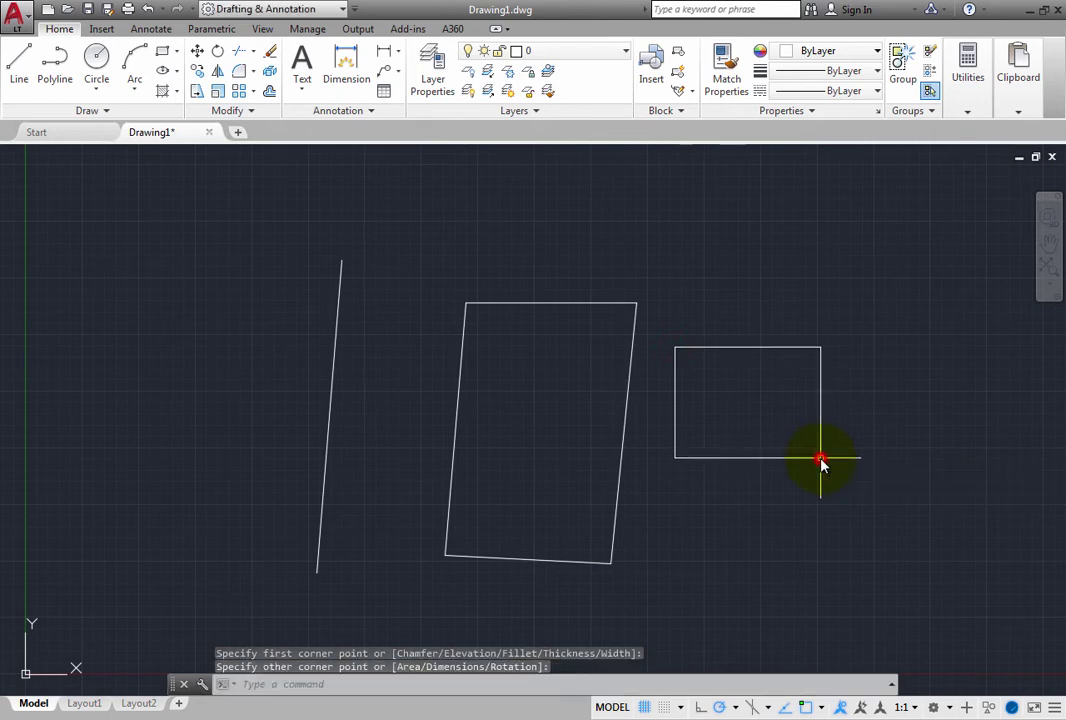
- Draw a single steep line, leaning slightly right, to the right of the rectangle
left_click(20, 75)
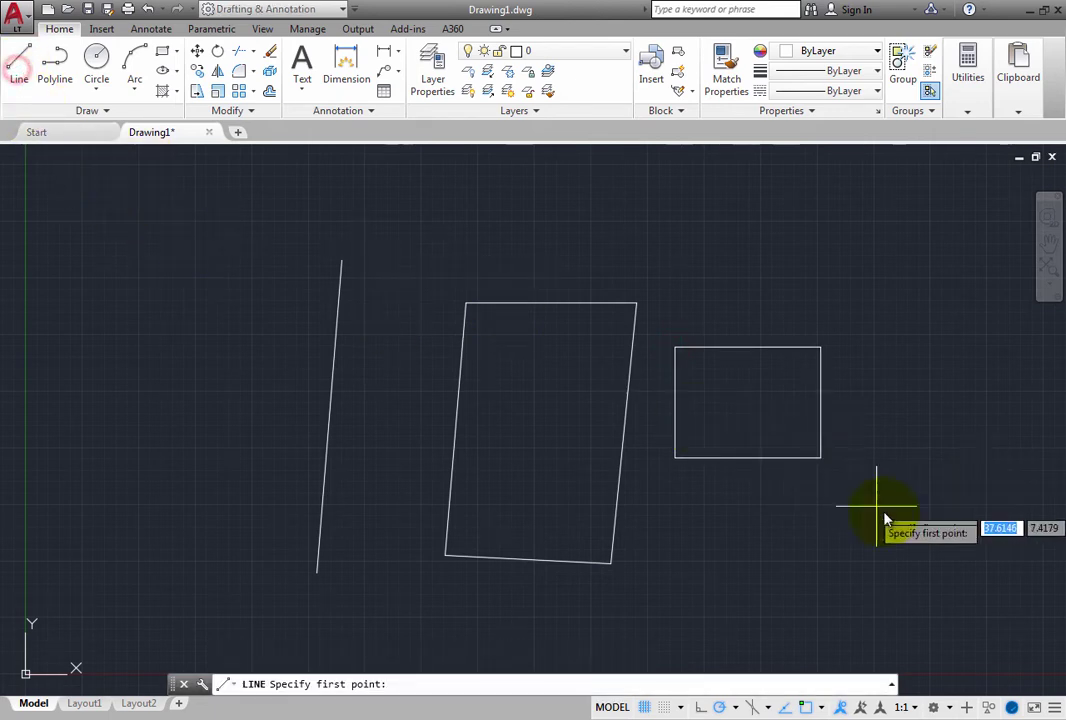
left_click(886, 565)
left_click(913, 274)
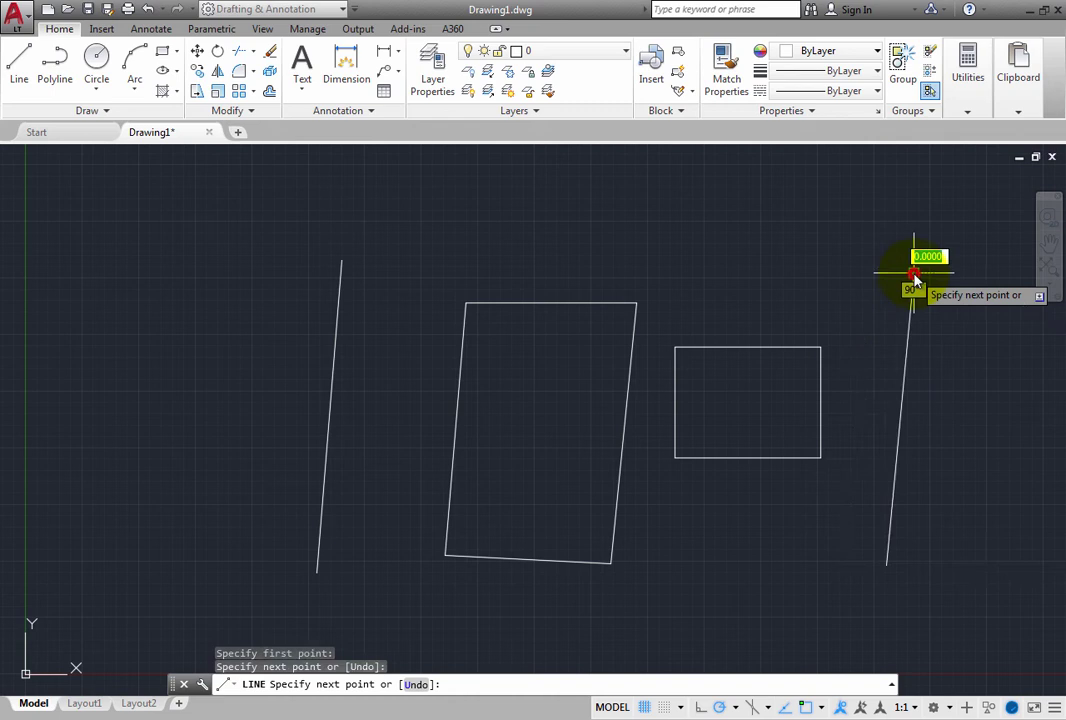
key("Return")
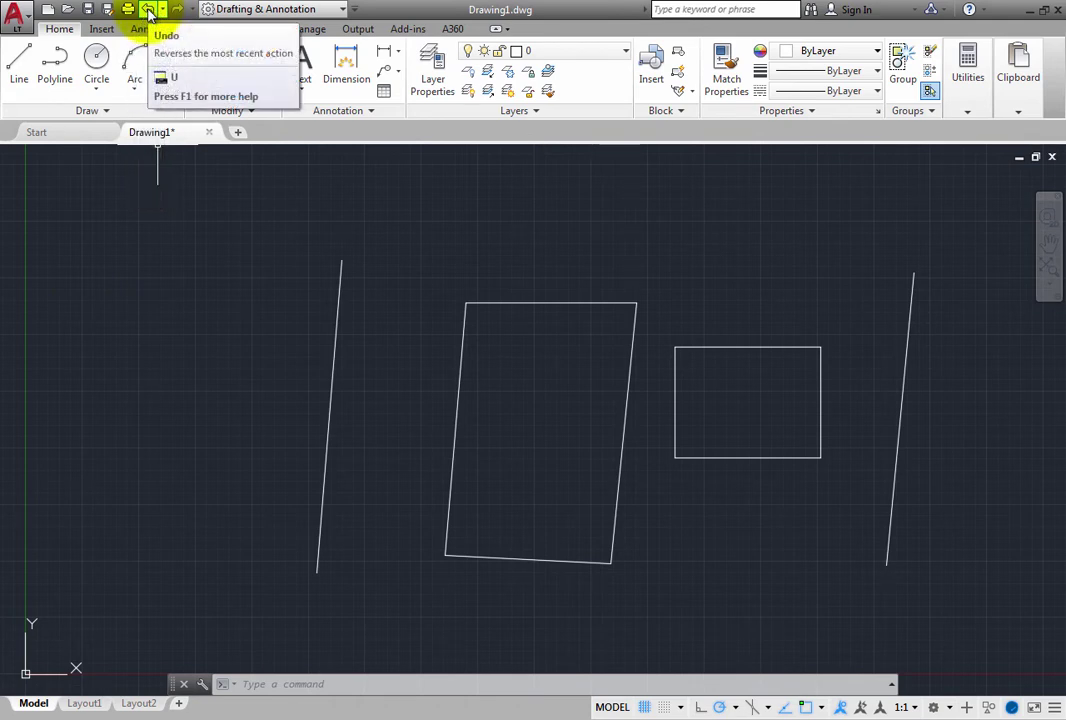
- Undo all four drawing commands one at a time, from the rightmost line back to the first line
left_click(148, 9)
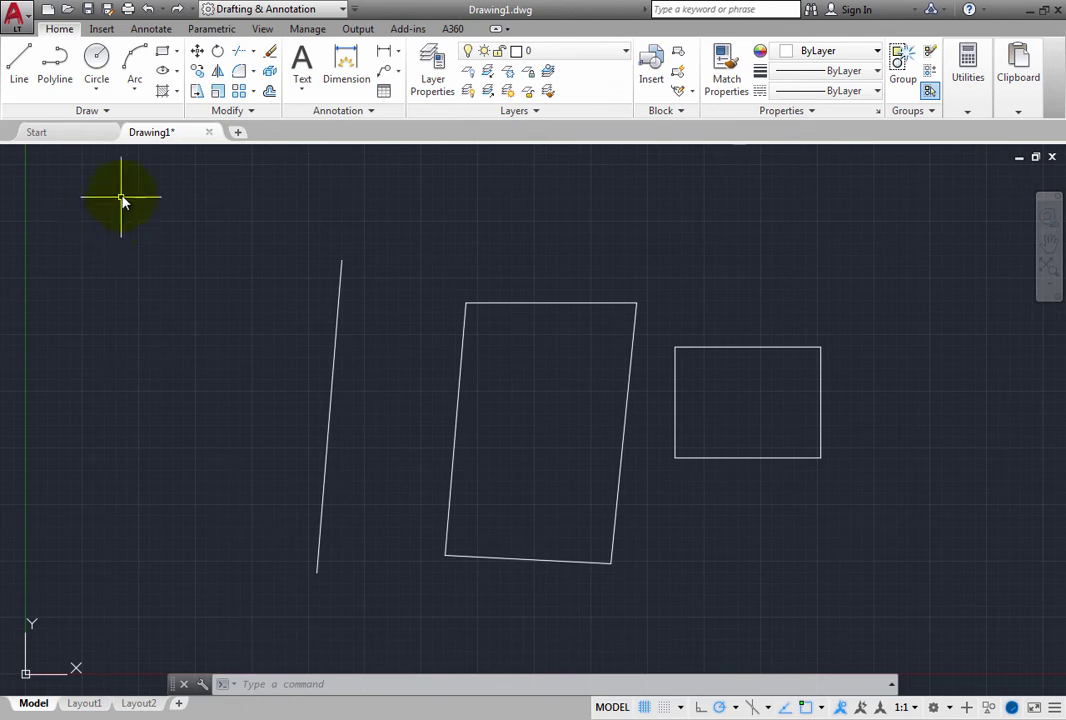
left_click(148, 10)
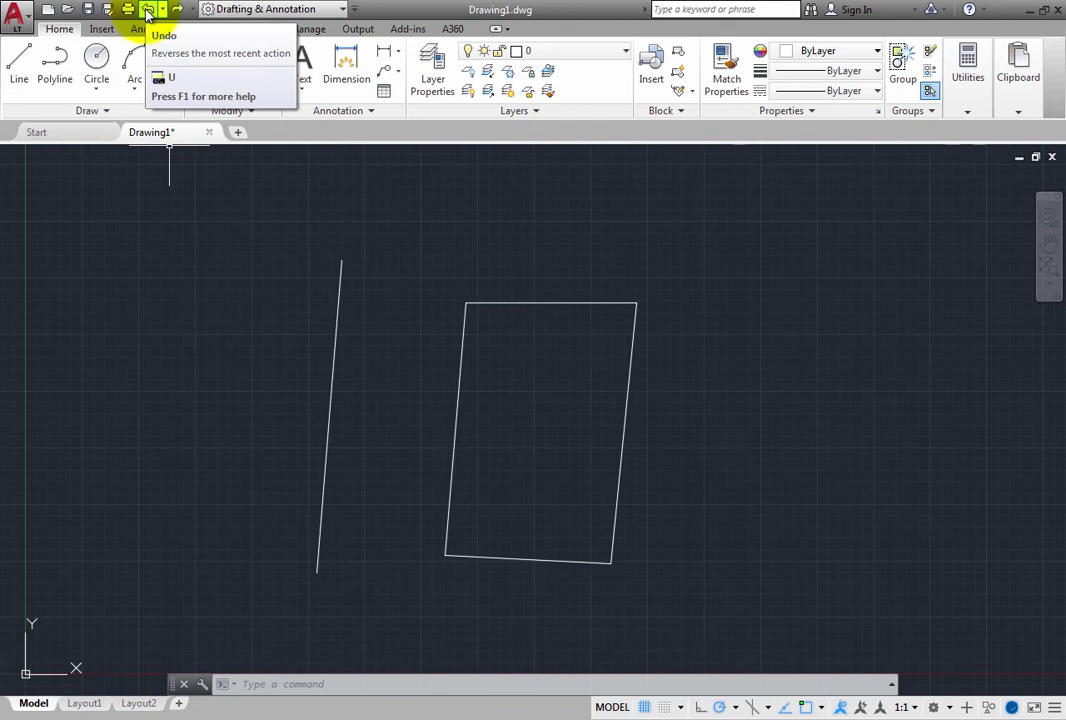
left_click(147, 9)
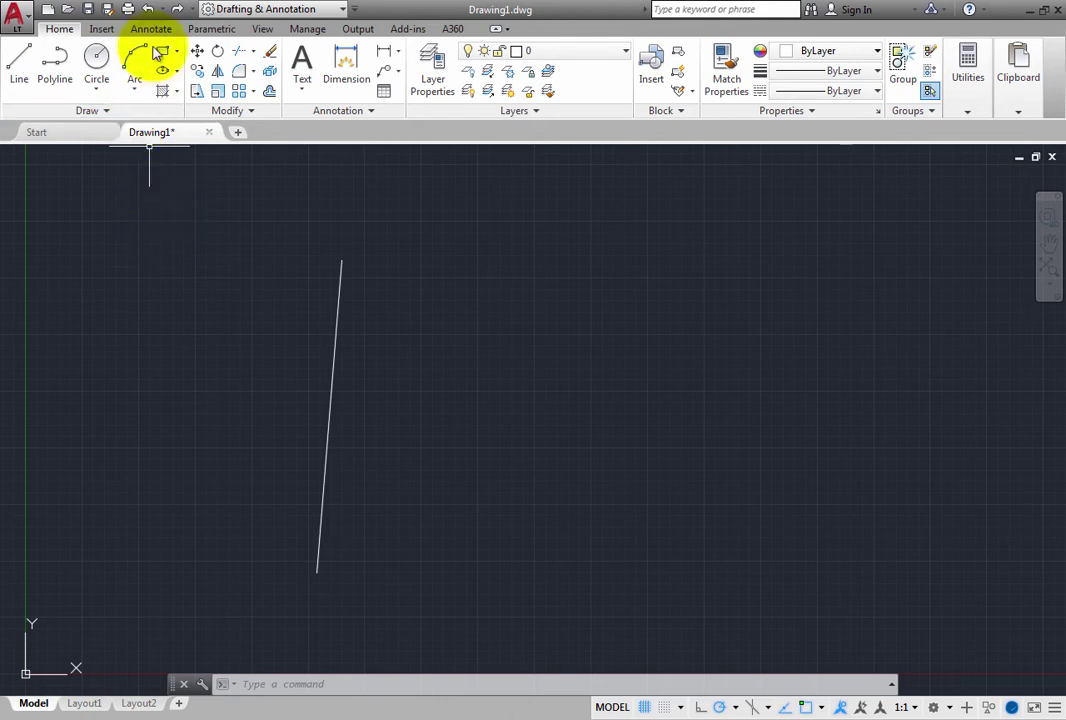
left_click(146, 10)
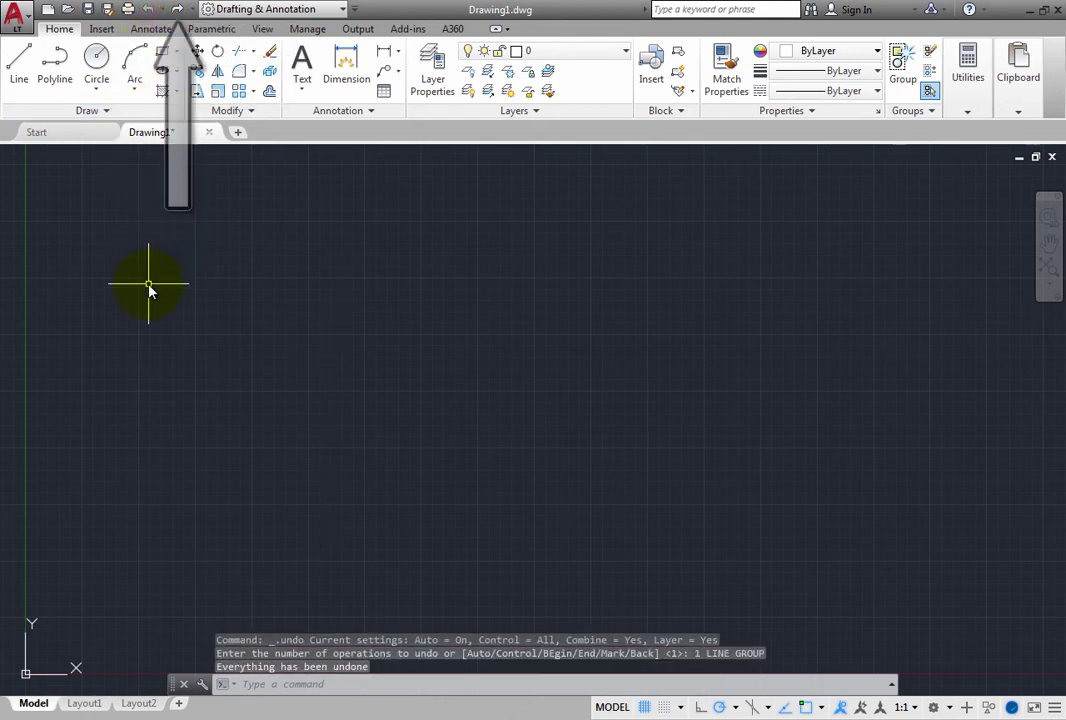
- Redo the four undone drawing commands one at a time, from the first line to the rightmost line
left_click(179, 10)
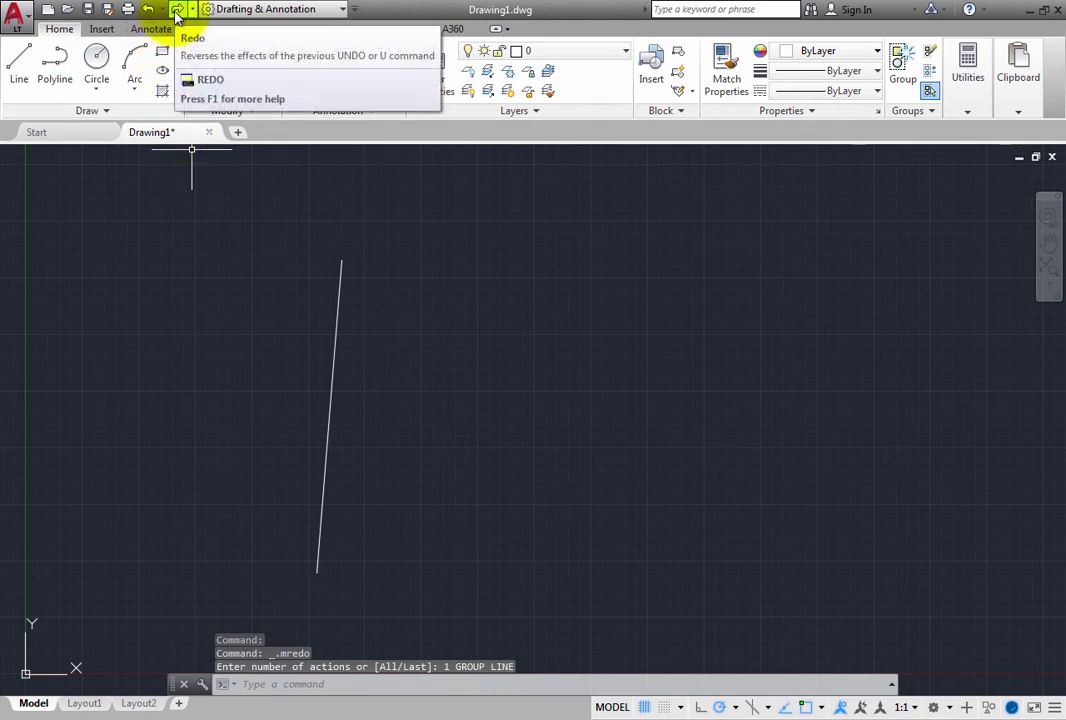
left_click(177, 12)
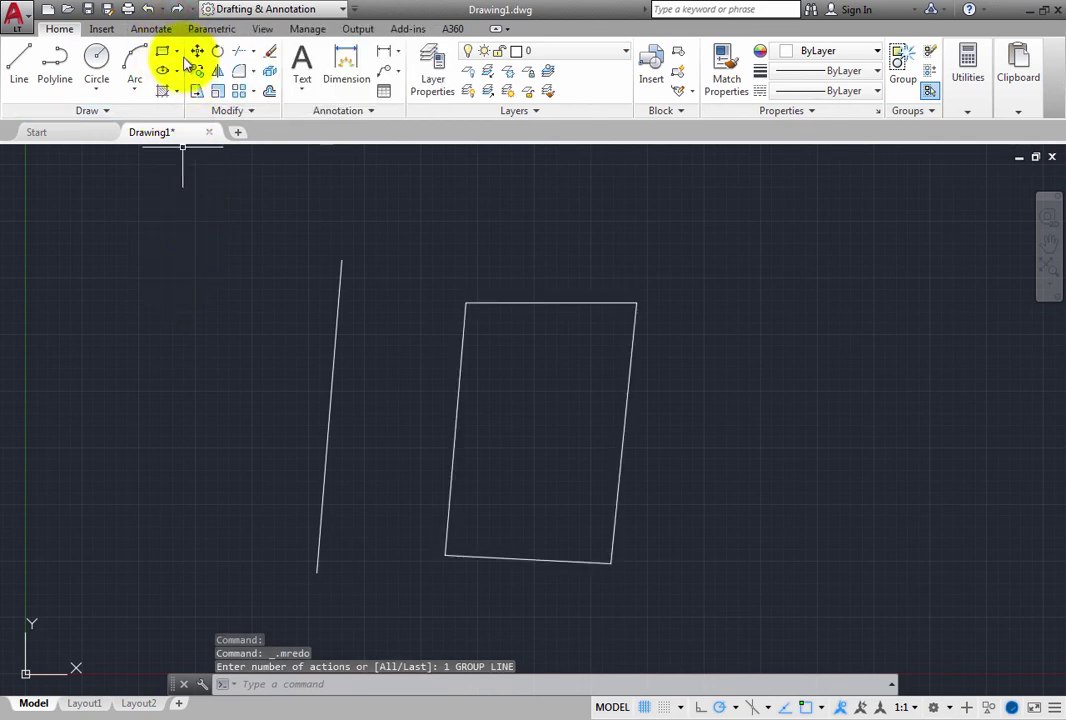
left_click(177, 12)
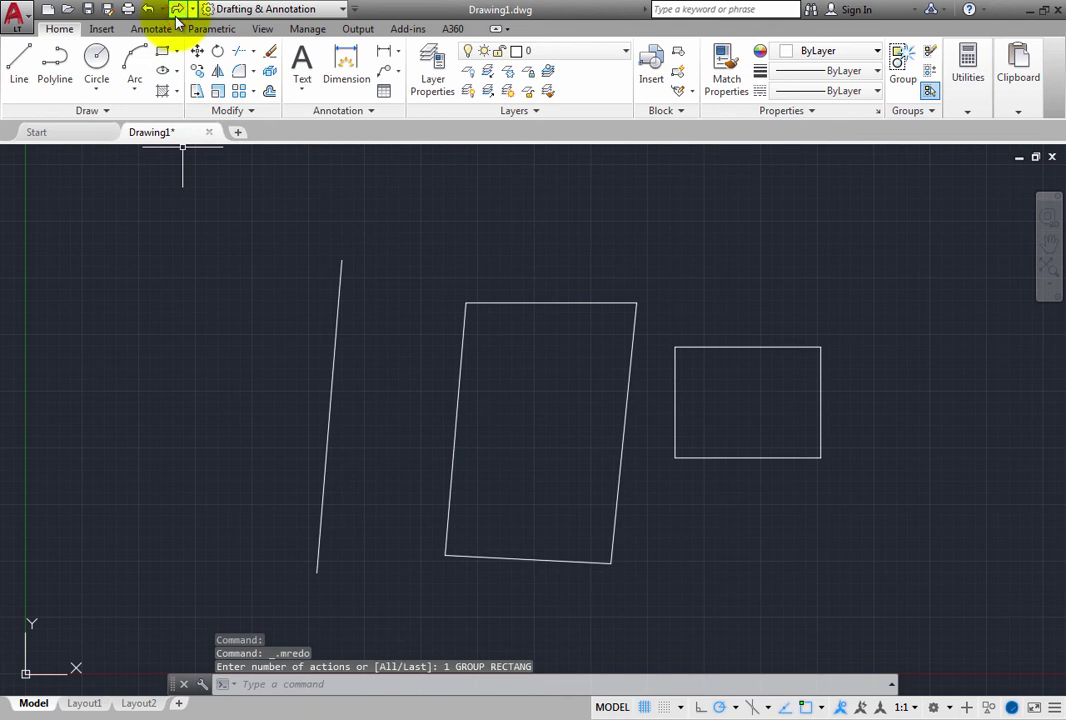
left_click(177, 12)
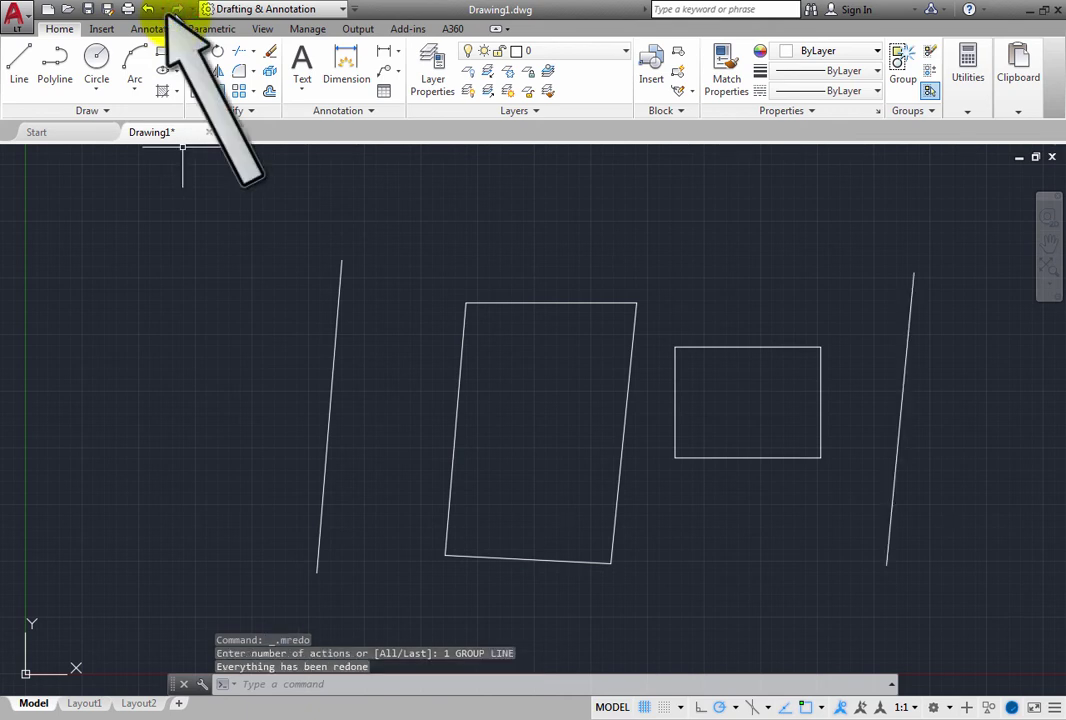
- Undo the last three commands at once, and redo the first two of them together to restore the four-sided shape and the rectangle
left_click(164, 10)
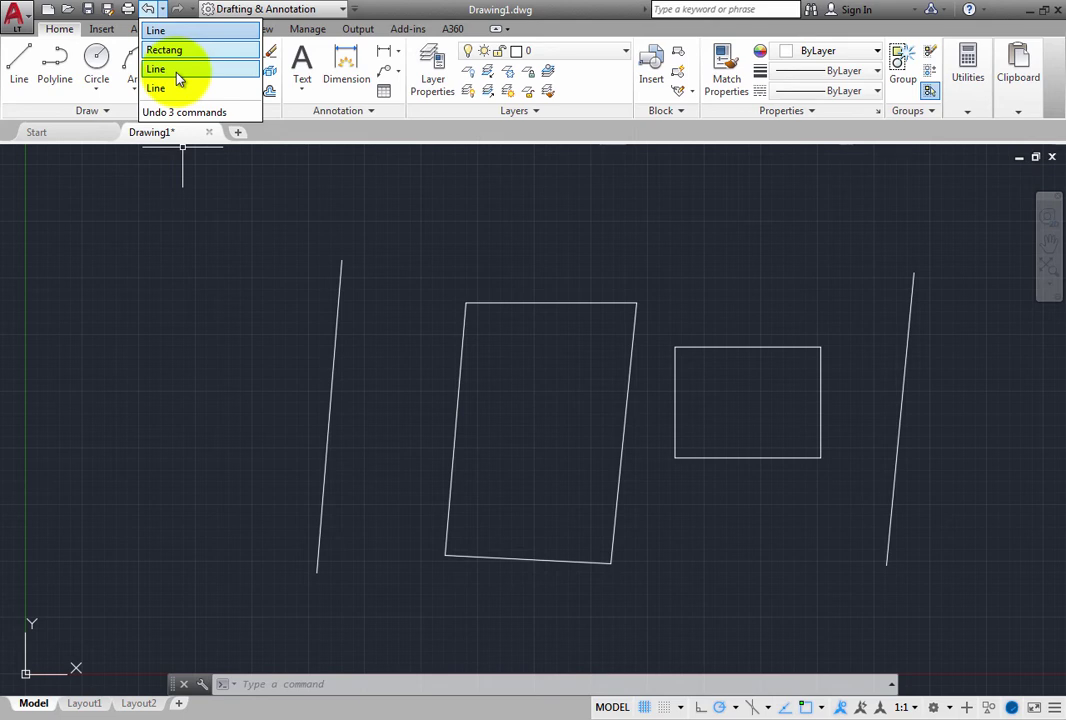
left_click(177, 77)
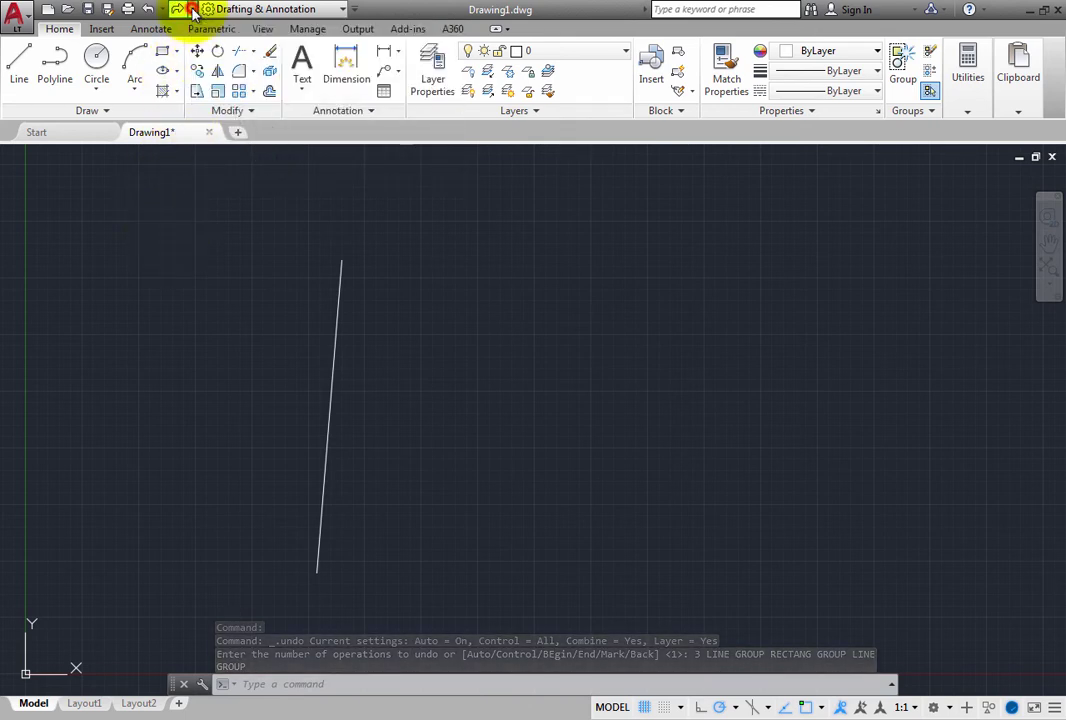
left_click(194, 10)
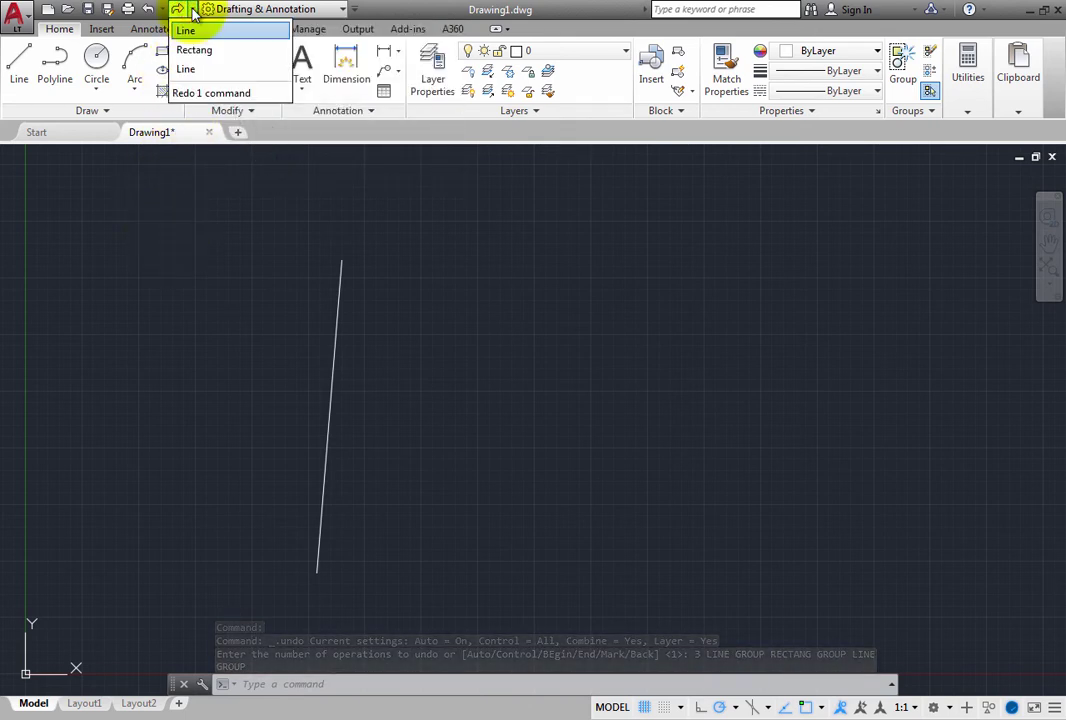
left_click(226, 59)
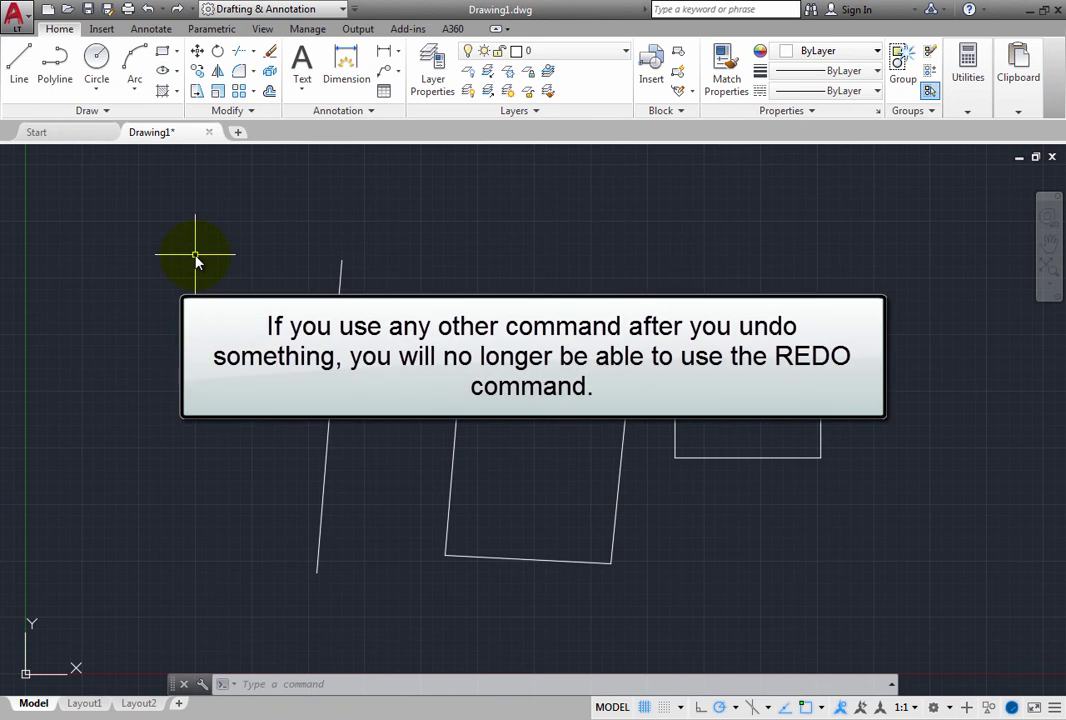
- Draw a long line rising slightly to the right, below the four-sided shape and the rectangle
left_click(18, 66)
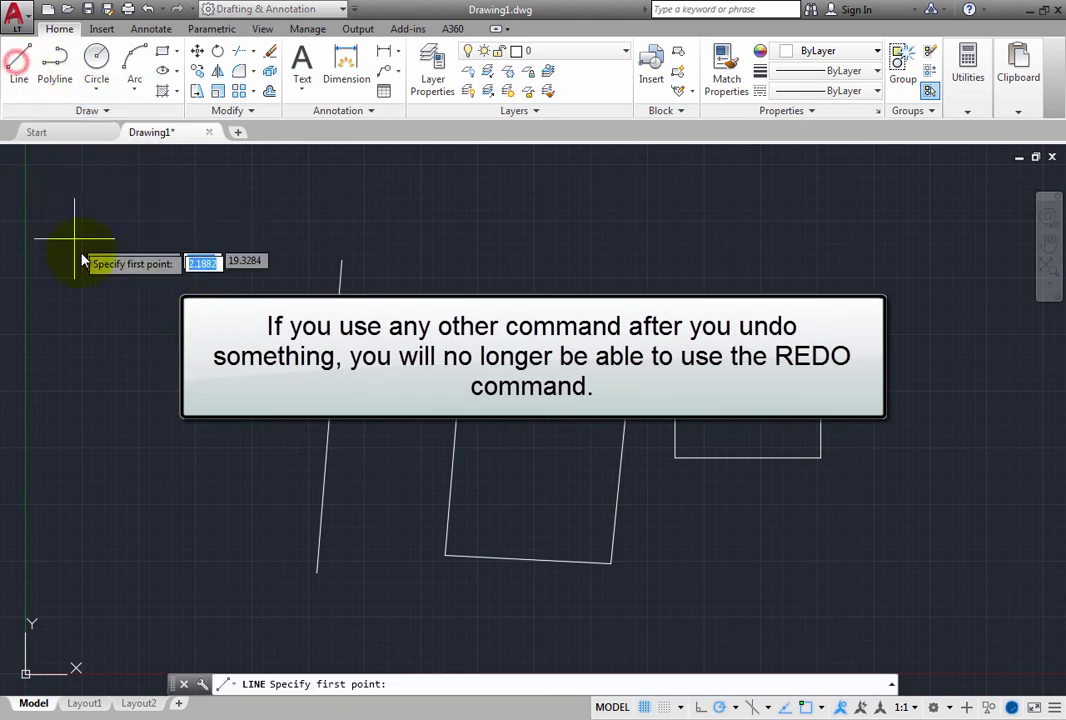
left_click(441, 627)
left_click(889, 574)
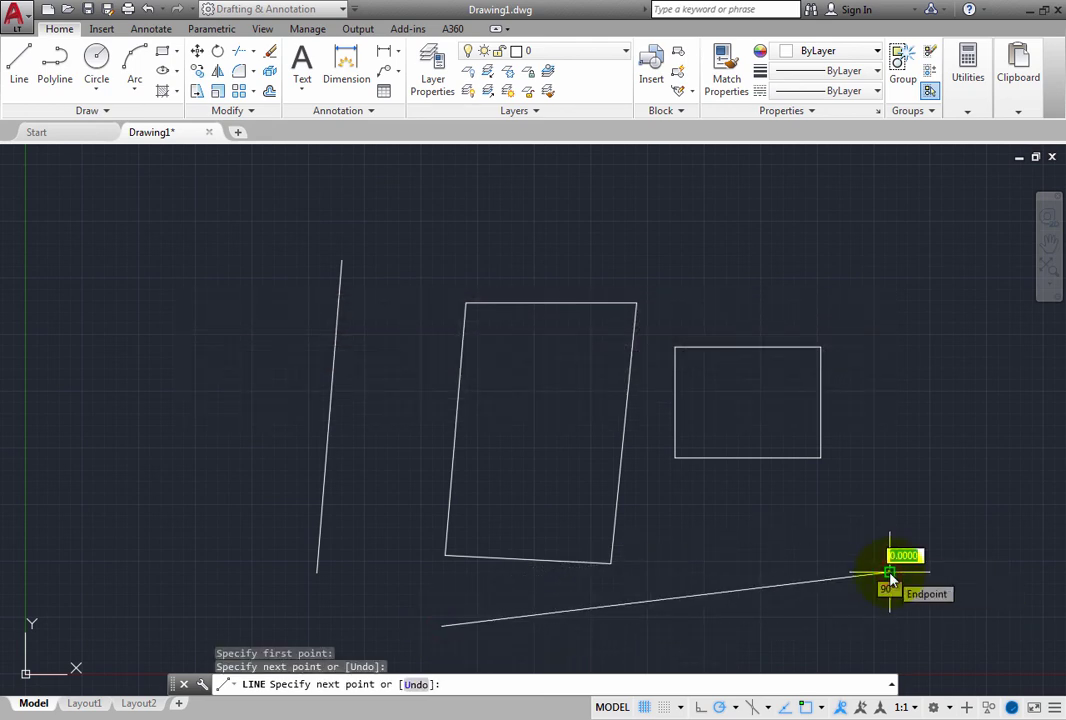